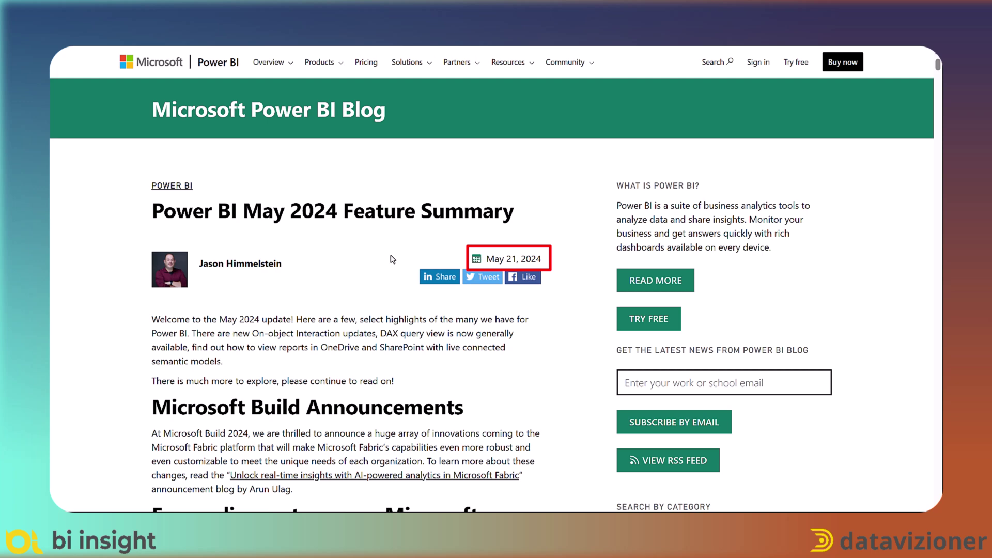
scroll(392, 258, down, 3)
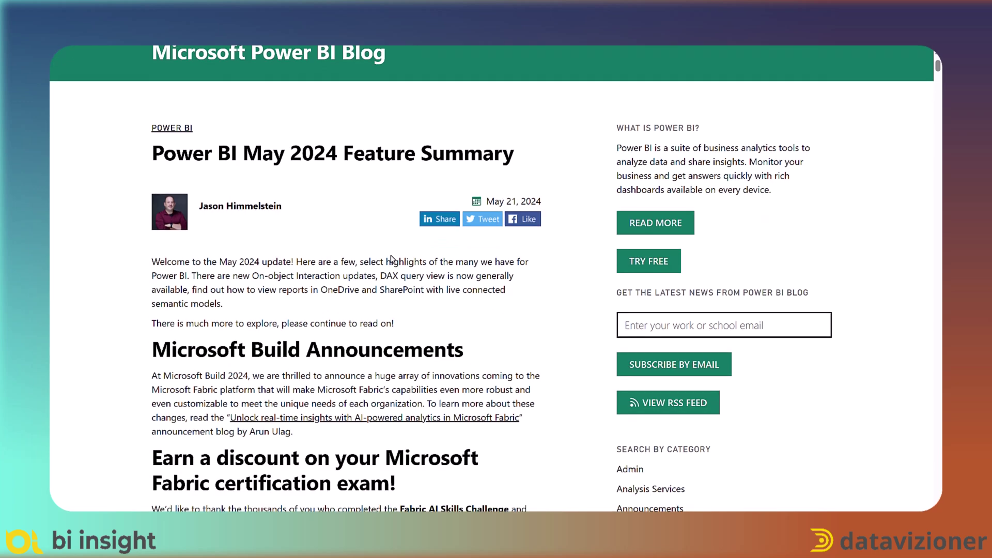
scroll(392, 258, down, 3)
scroll(391, 258, down, 3)
scroll(392, 258, down, 3)
scroll(391, 258, down, 3)
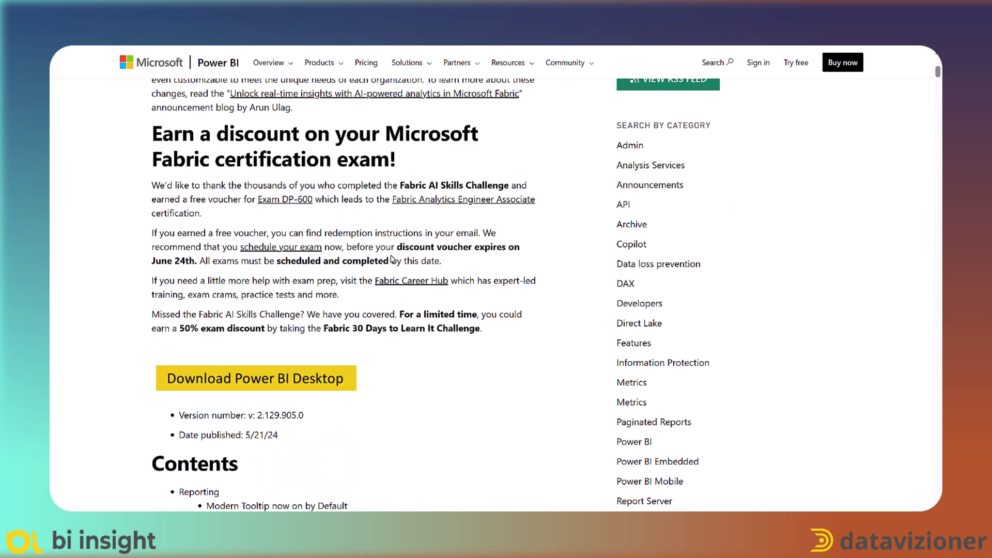
scroll(392, 258, down, 3)
scroll(392, 258, down, 3)
scroll(392, 258, down, 3)
scroll(391, 258, down, 3)
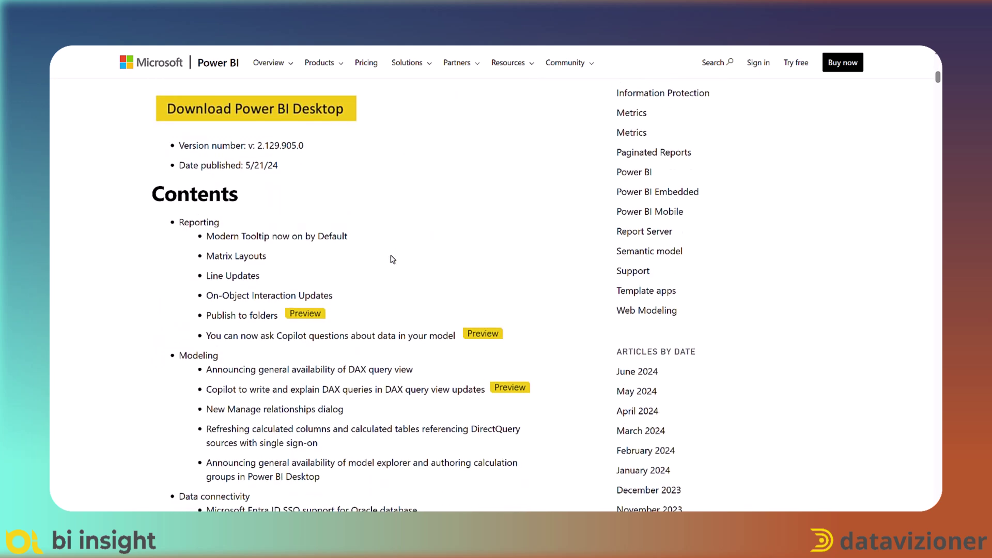
scroll(392, 259, down, 2)
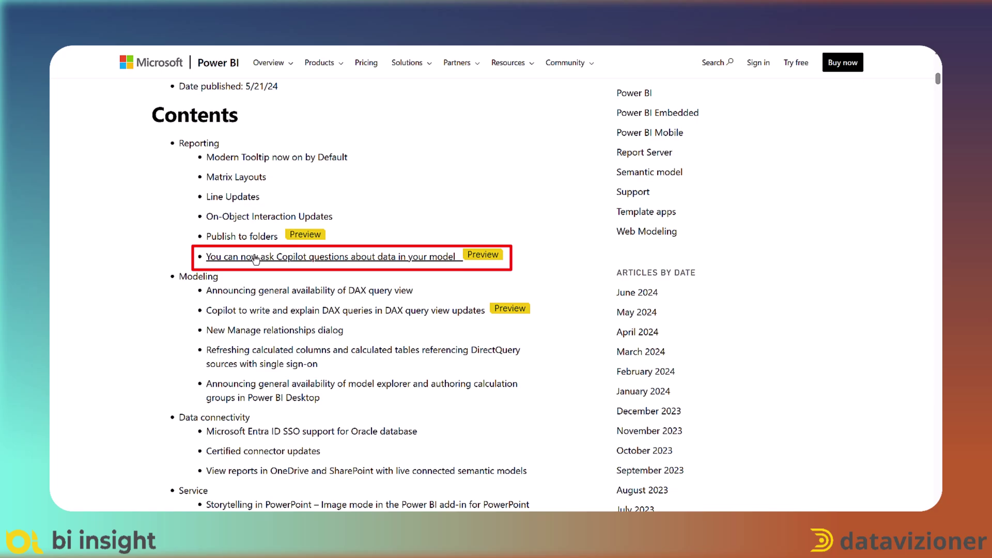
Open the blog article 'You can now ask Copilot questions about data in your model'
click(256, 257)
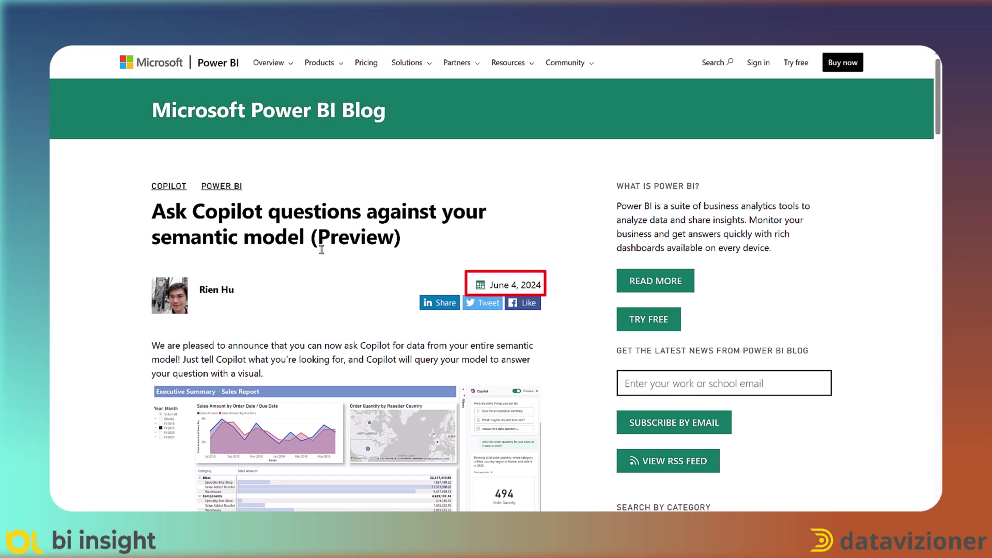
scroll(321, 249, down, 1)
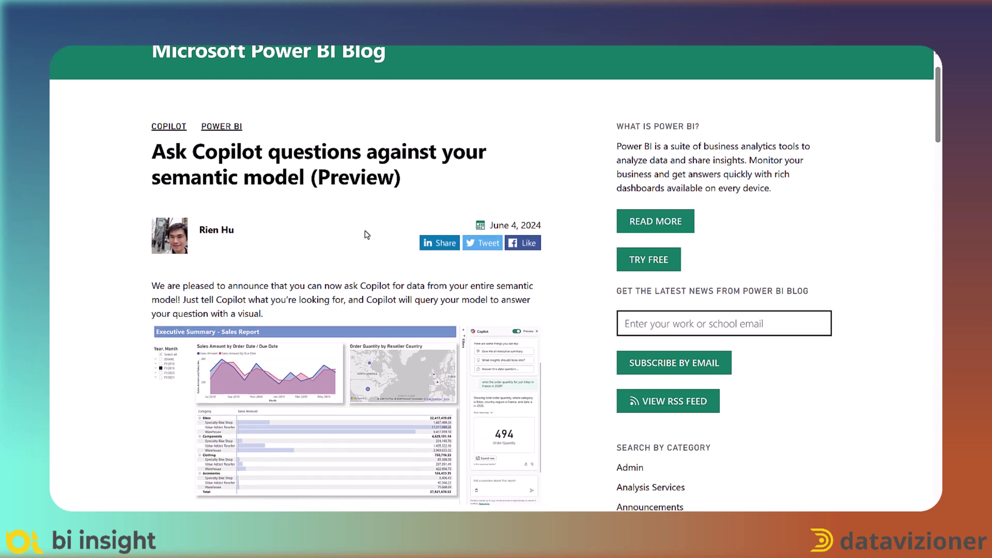
scroll(366, 235, down, 2)
scroll(364, 230, down, 1)
scroll(364, 230, down, 2)
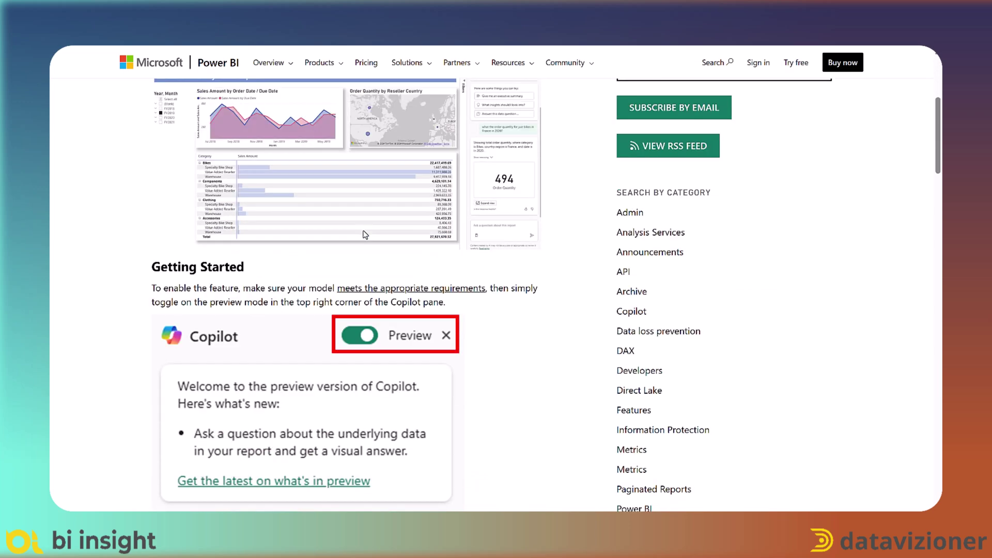
scroll(364, 230, down, 1)
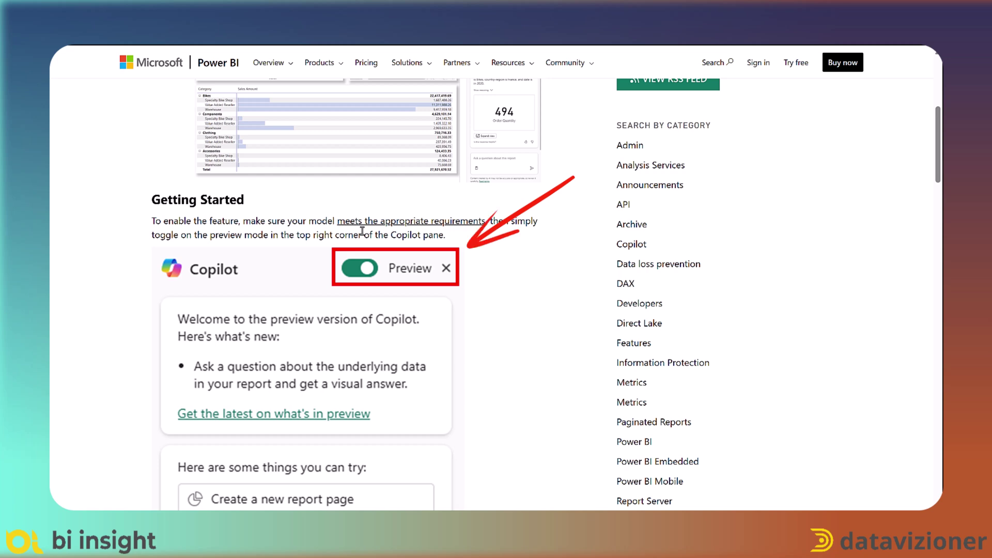
scroll(362, 232, down, 1)
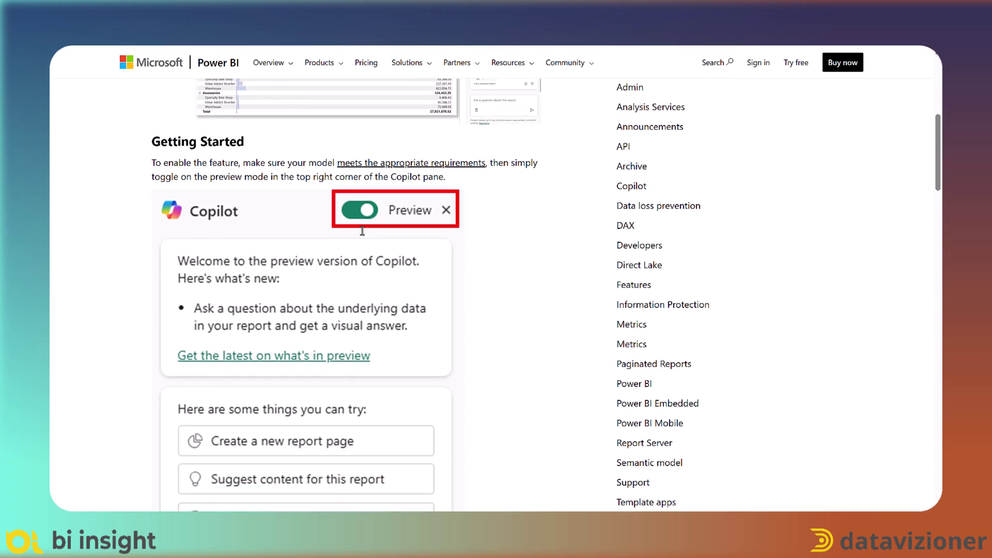
scroll(362, 233, down, 2)
scroll(361, 233, down, 2)
scroll(362, 233, down, 1)
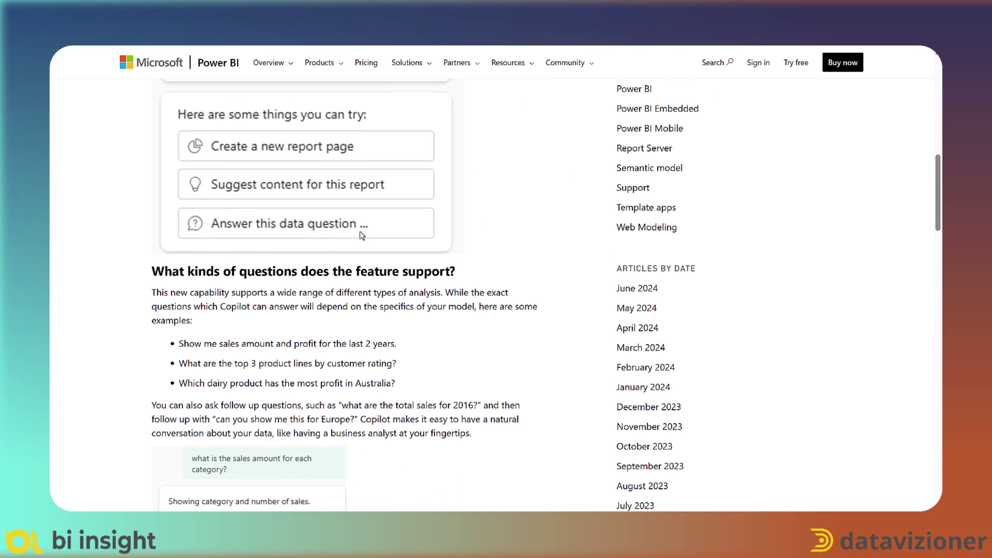
scroll(359, 235, down, 1)
scroll(360, 235, down, 1)
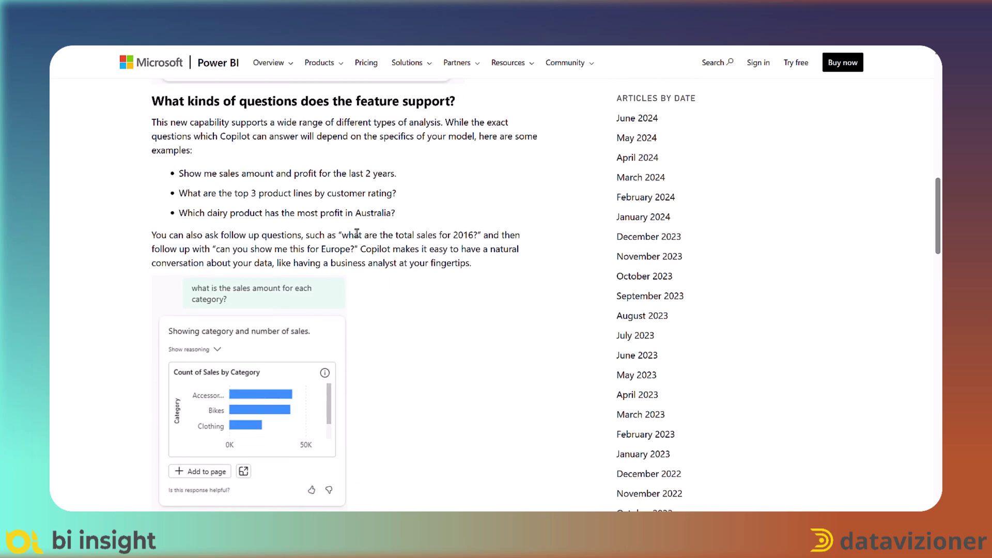
scroll(359, 234, down, 1)
scroll(359, 234, down, 2)
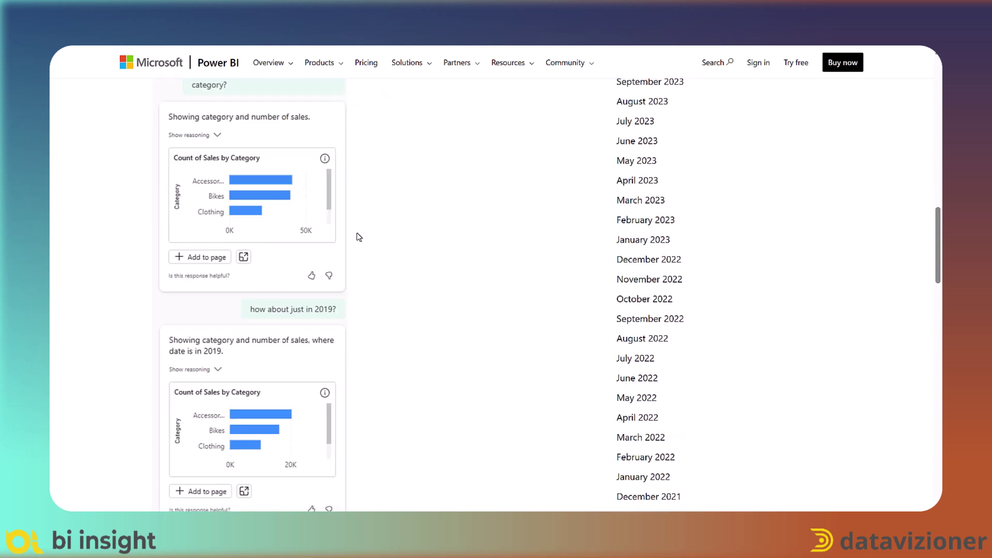
scroll(358, 236, down, 1)
scroll(359, 237, down, 1)
scroll(358, 236, down, 1)
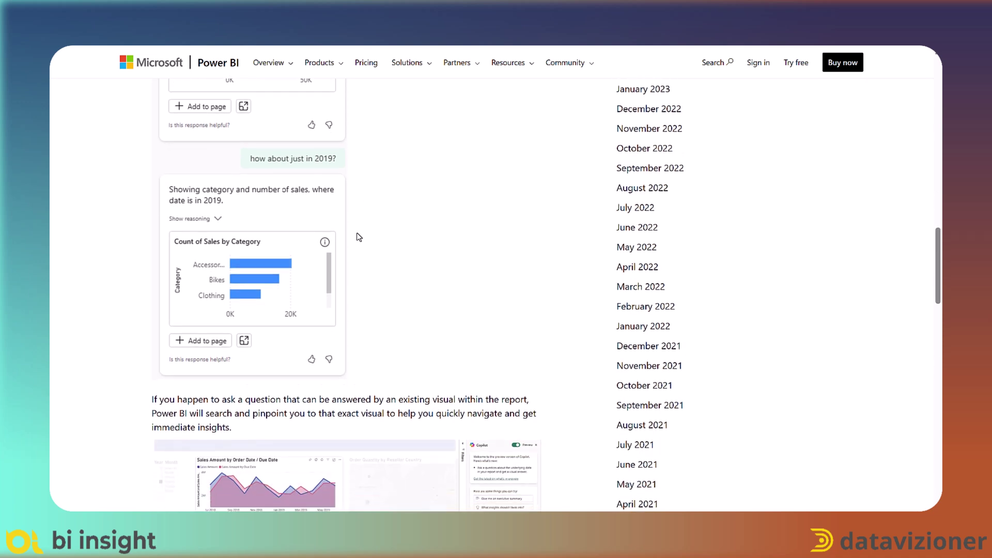
scroll(358, 237, down, 1)
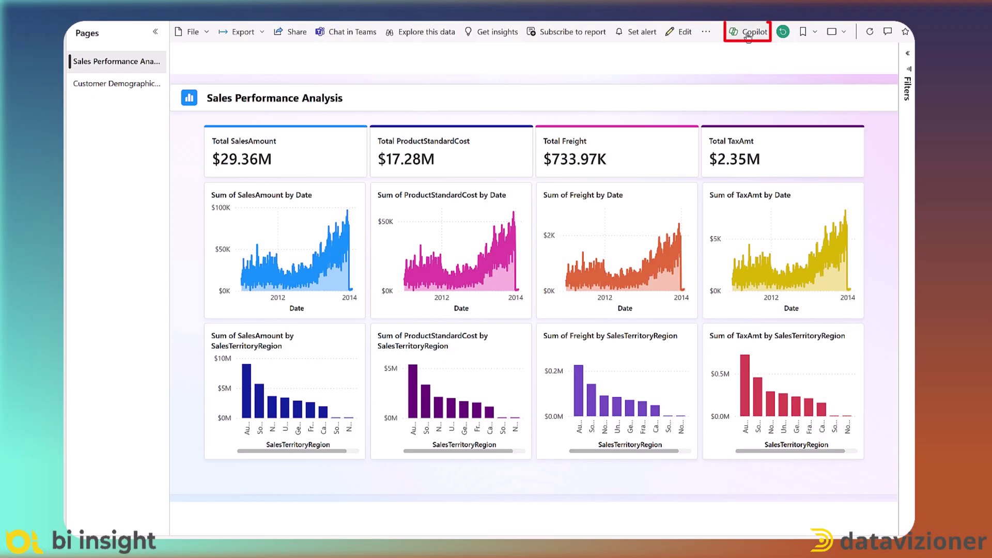
With the Copilot preview pane on, ask 'answer this data question: what is my most popular product?'
click(749, 32)
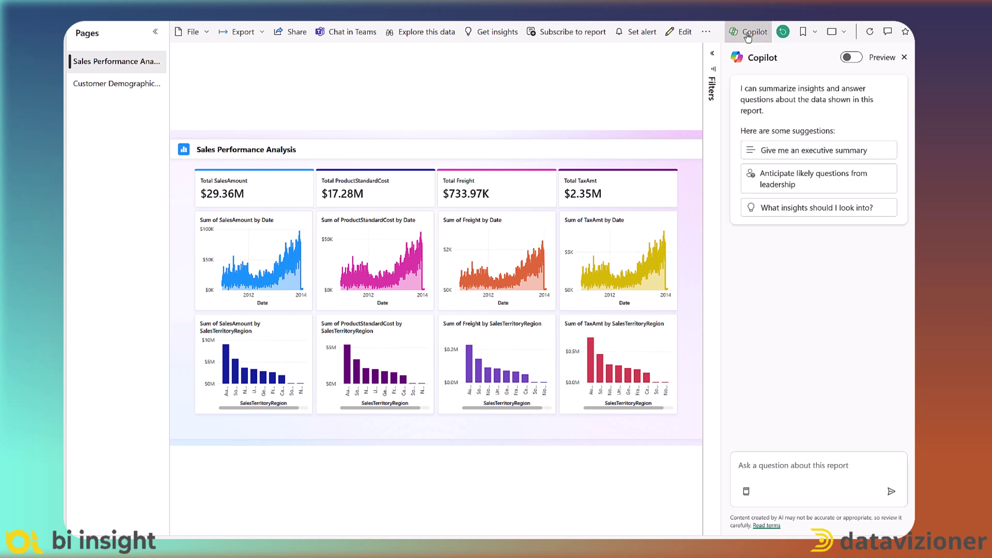
click(850, 58)
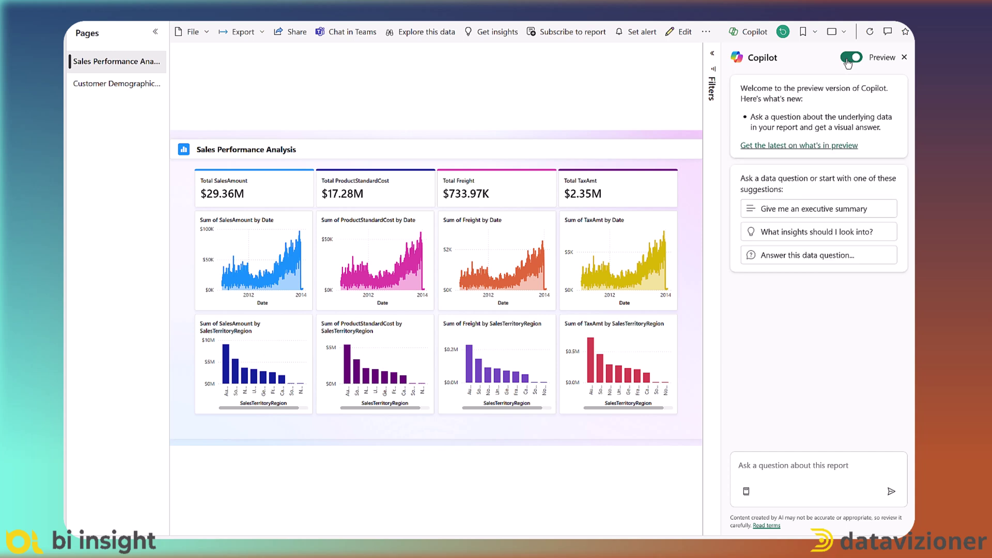
click(793, 466)
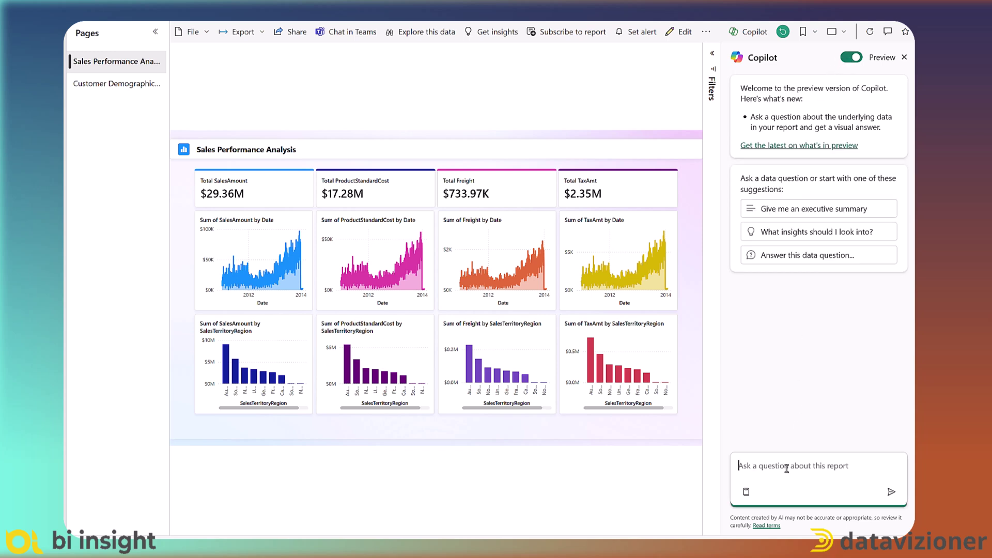
text(answer this )
text(?)
key(Return)
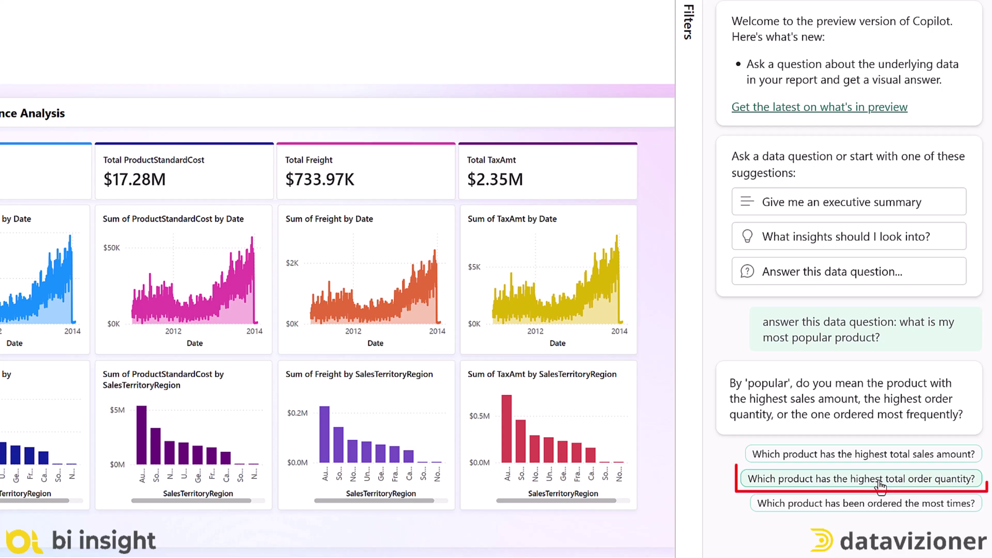
Clarify popularity as highest total order quantity and review the enlarged Water Bottle 4.2K chart
click(876, 485)
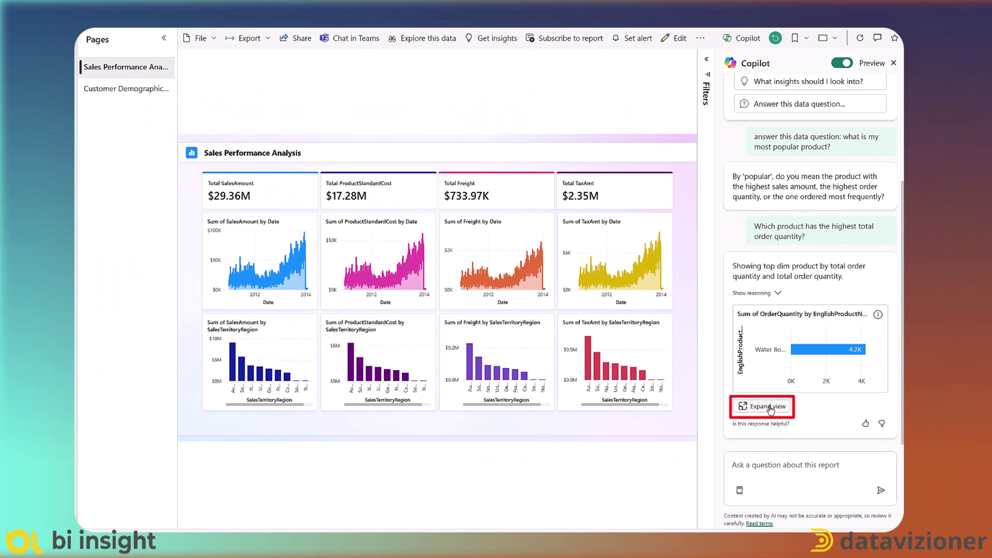
click(768, 407)
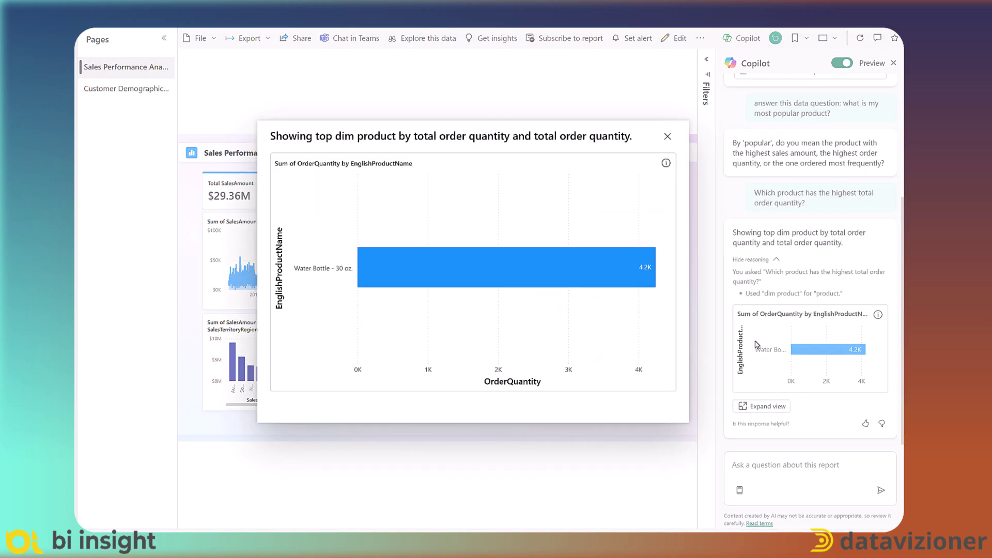
click(667, 137)
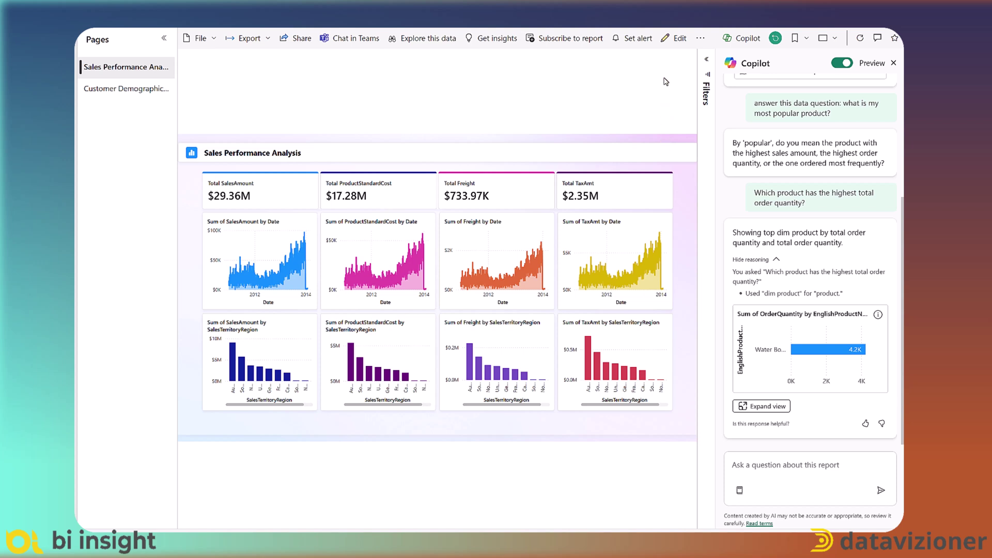
Switch the report to edit mode and start an 'Answer this data question' prompt from Copilot's Prompt guide
click(674, 38)
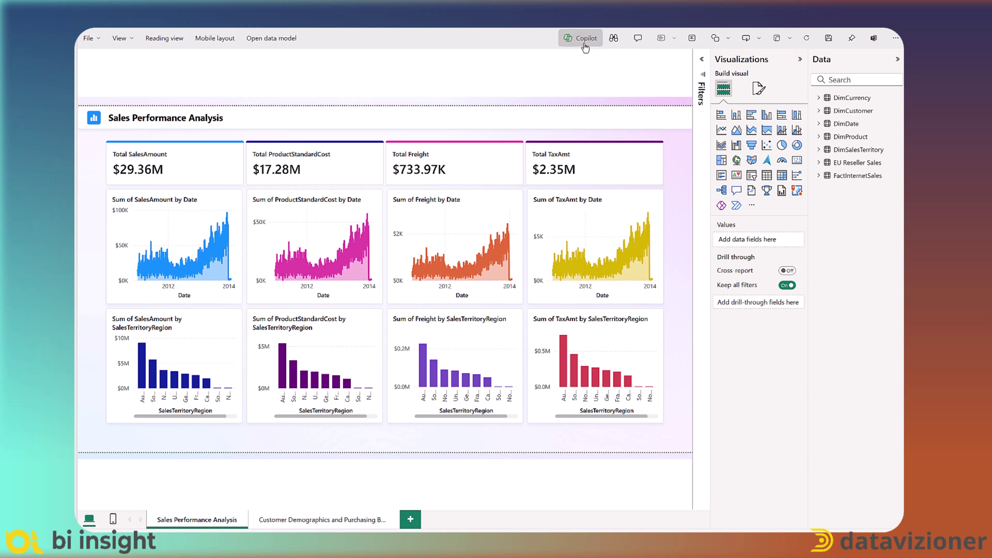
click(586, 41)
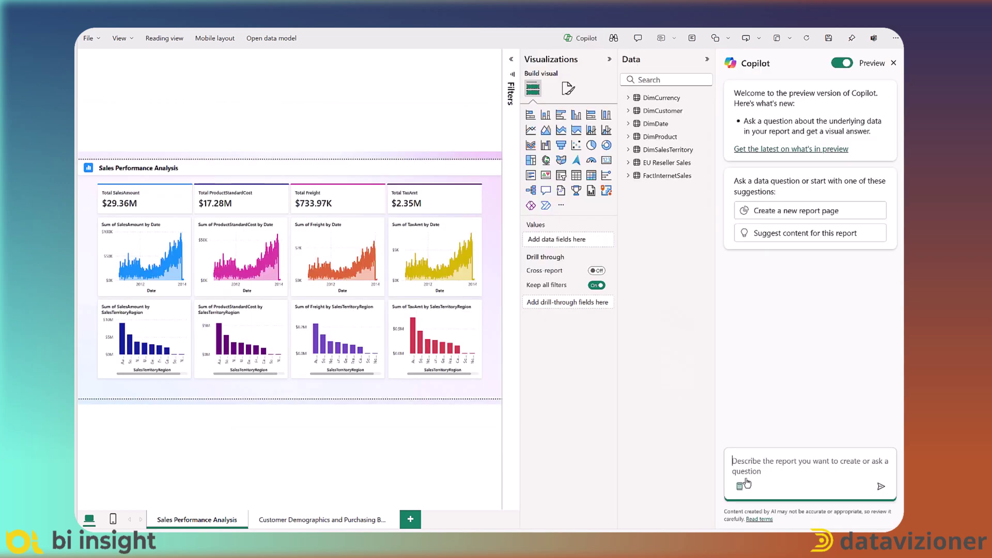
click(741, 487)
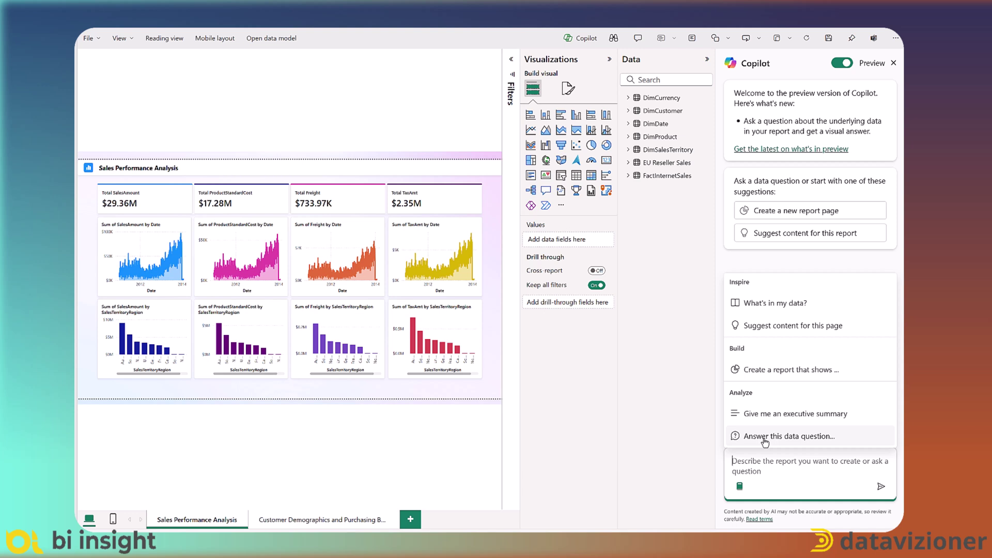
click(766, 440)
text(Question: what is m most popular)
Ask for the most popular product, clarified as highest total order quantity, getting the Water Bottle chart
click(775, 457)
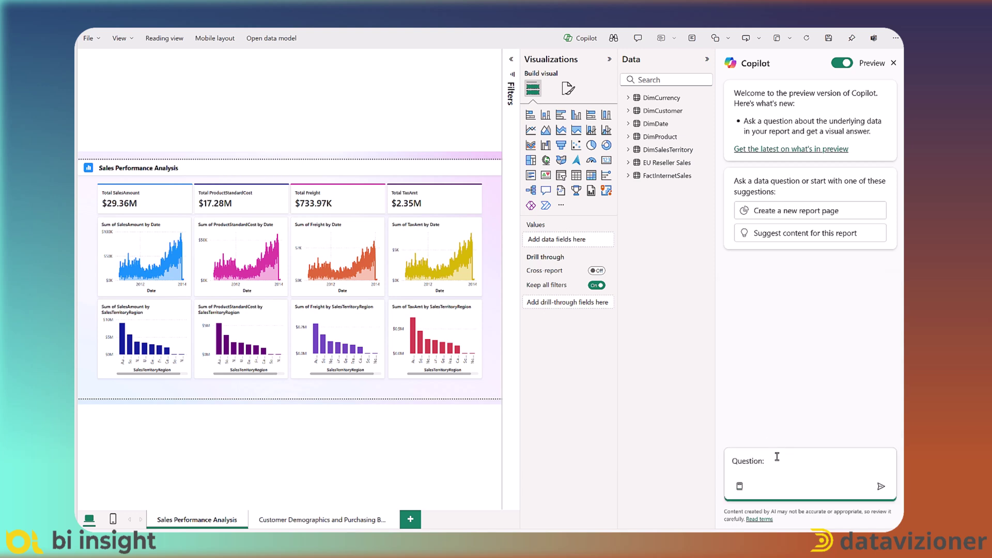
text(product?)
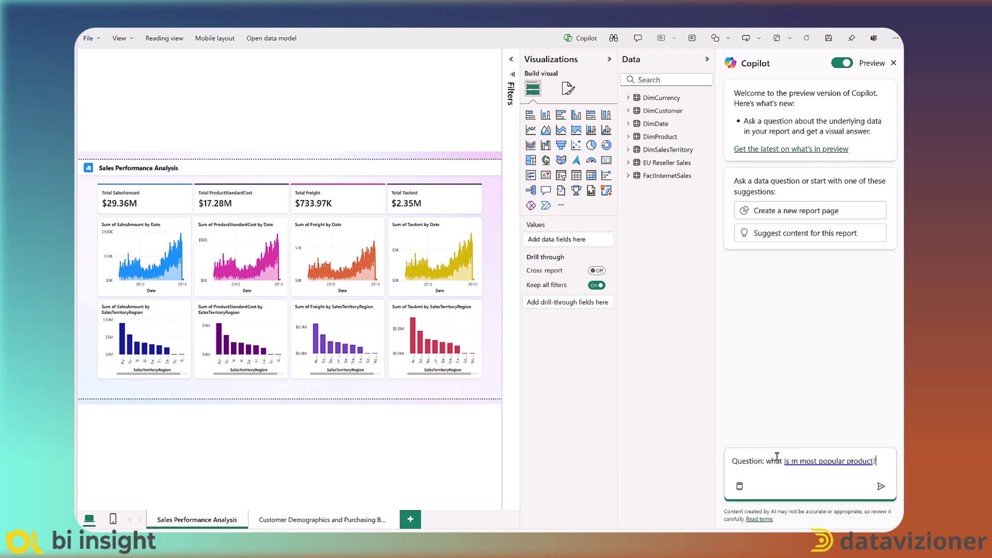
key(Return)
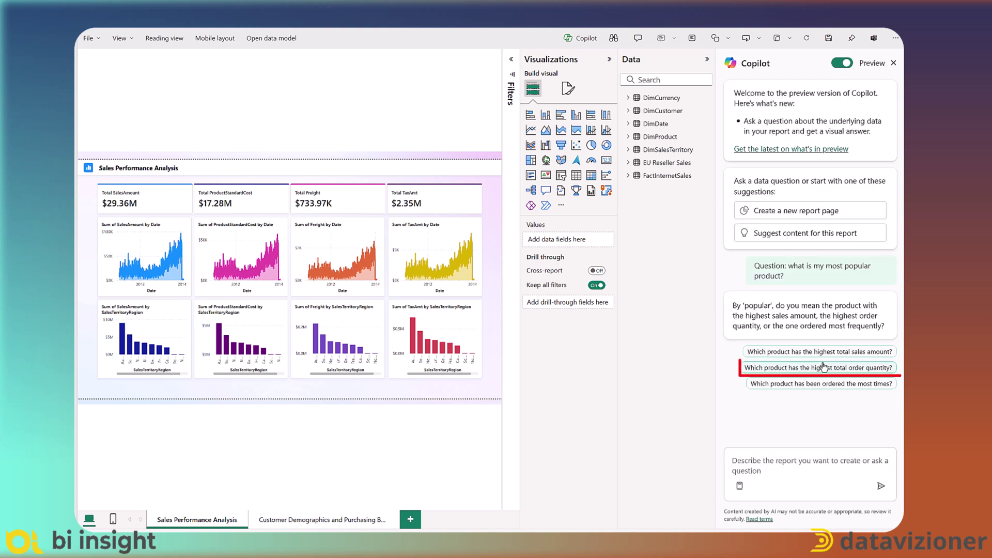
click(857, 373)
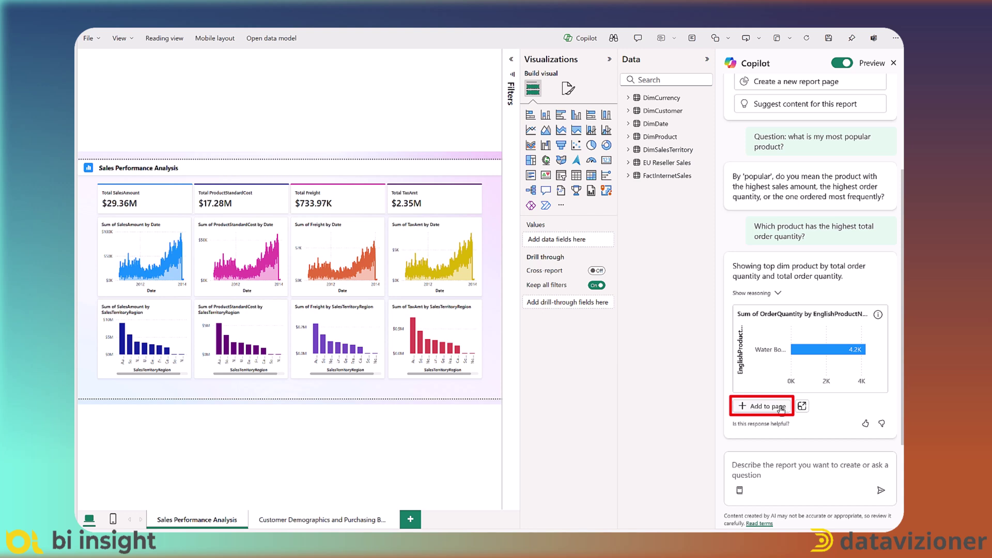
Add Copilot's order-quantity visual to the page as a small card showing 4244 in the totals row
click(753, 408)
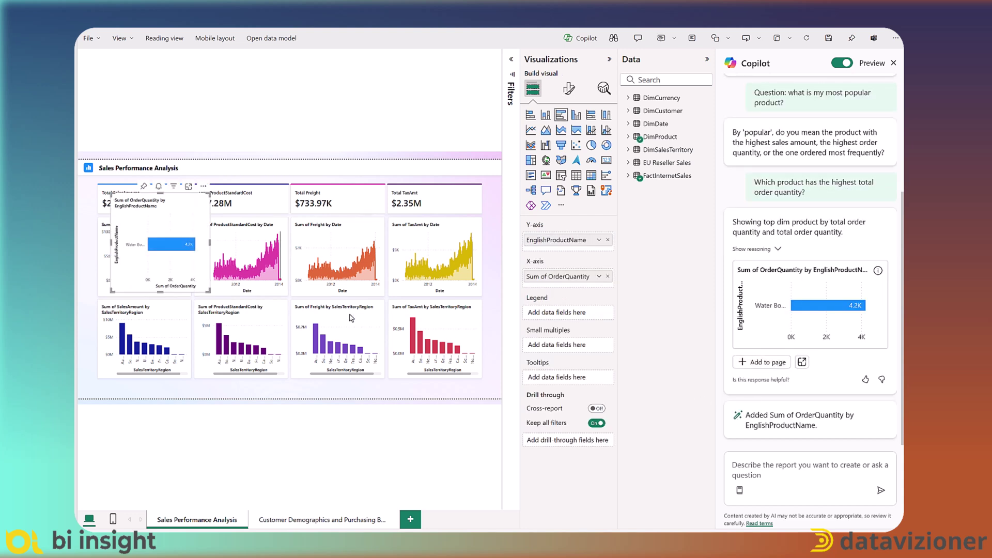
drag(172, 276, 261, 271)
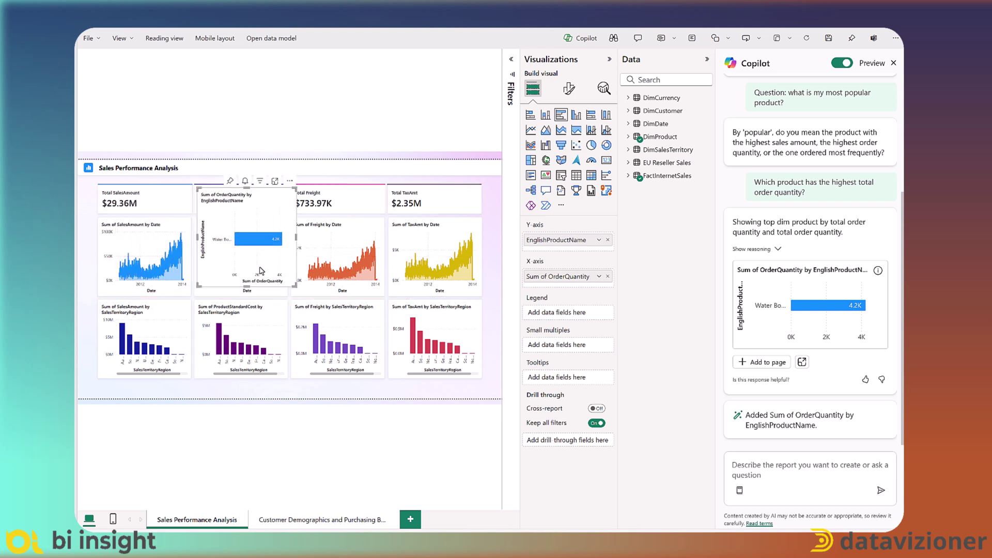
click(606, 145)
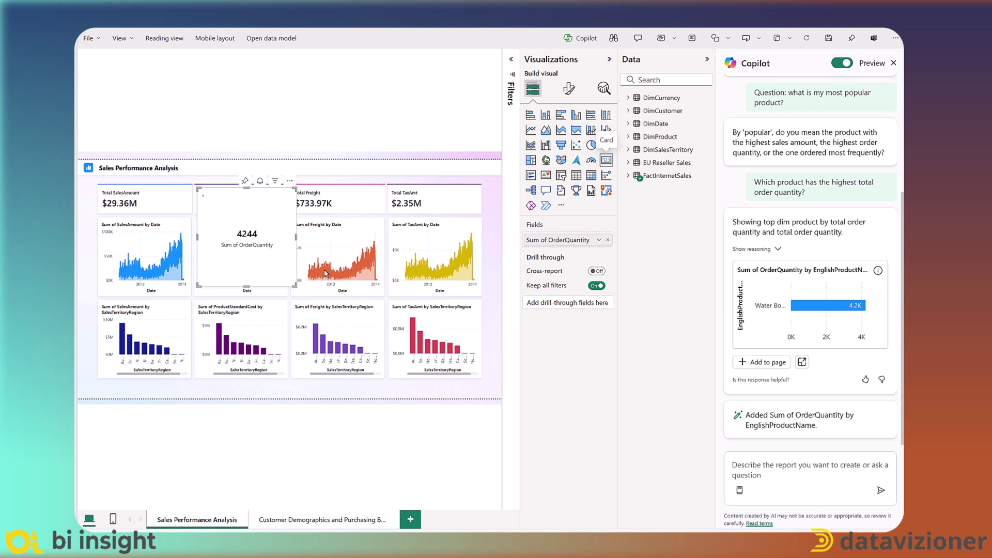
drag(293, 285, 286, 212)
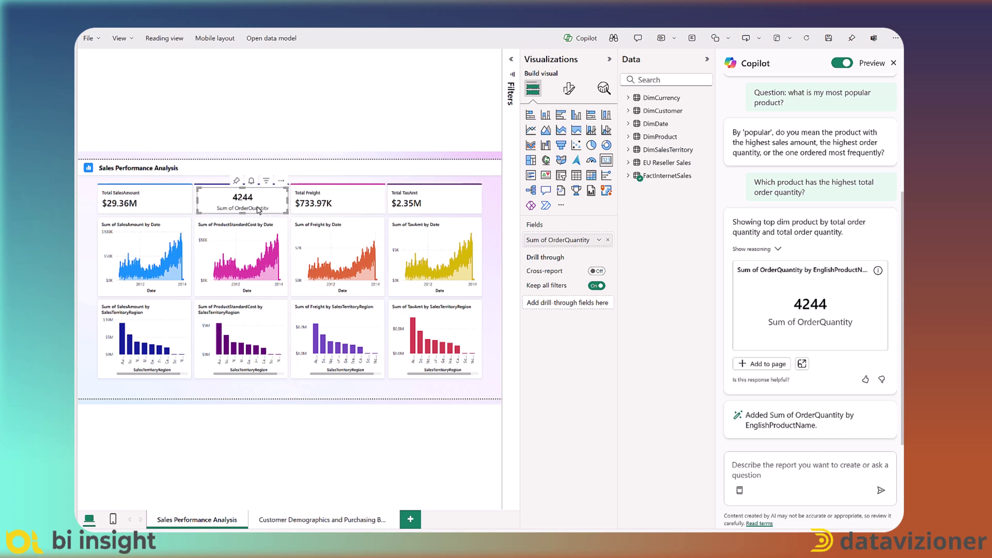